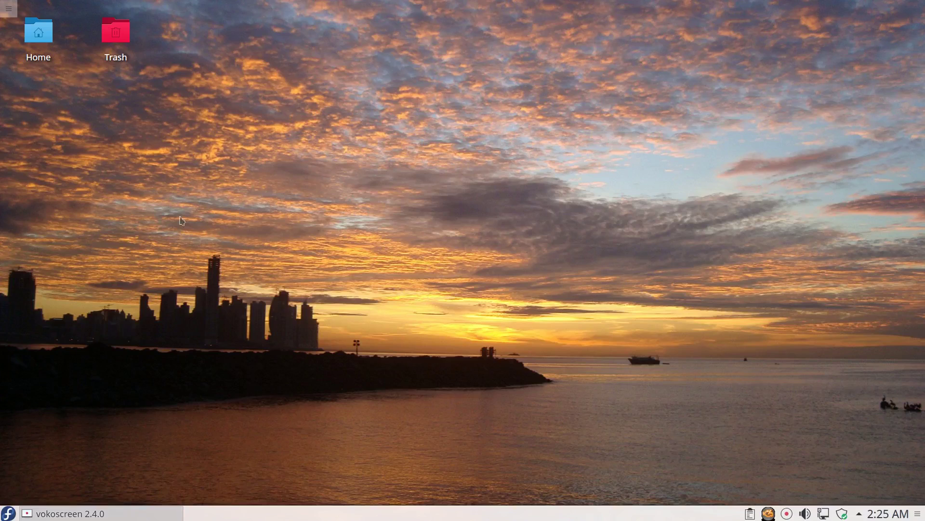
Step: Launch Dolphin on the Home folder, centre its window, and reopen the application launcher
click(7, 513)
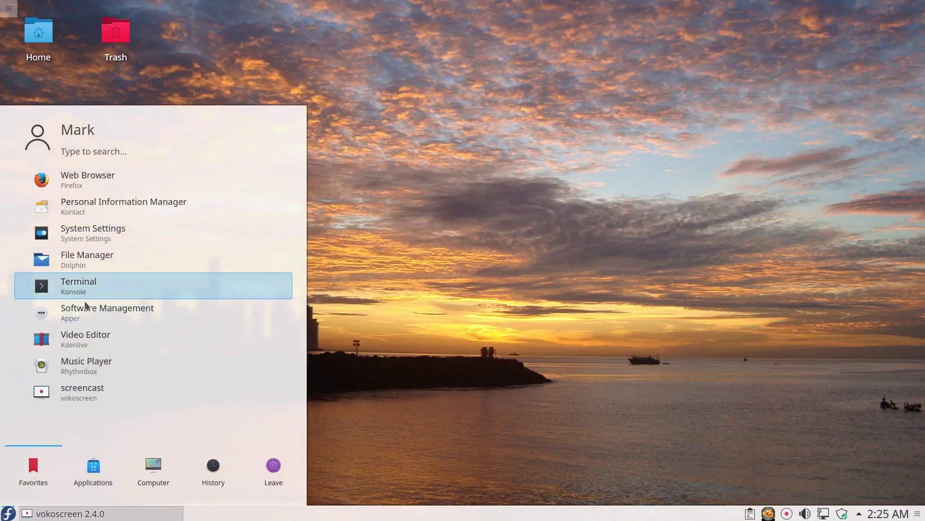
click(109, 257)
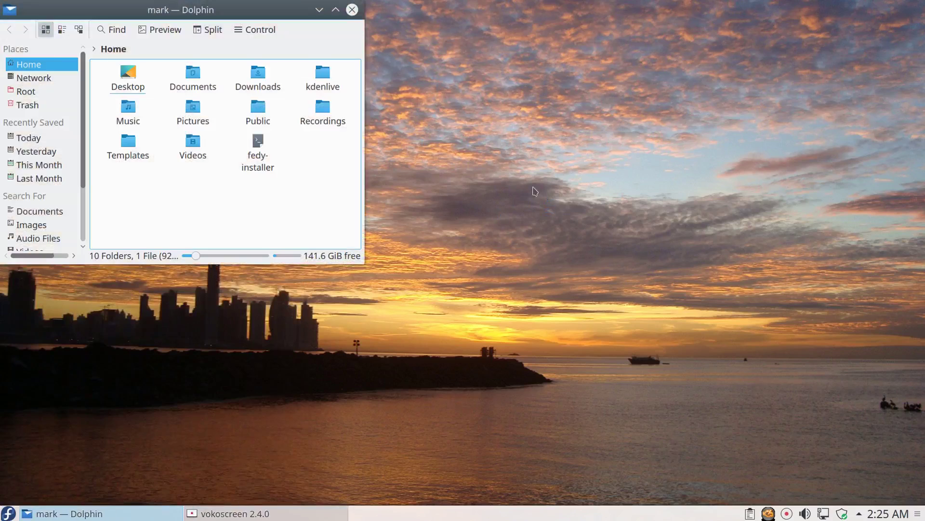
drag(241, 12, 515, 120)
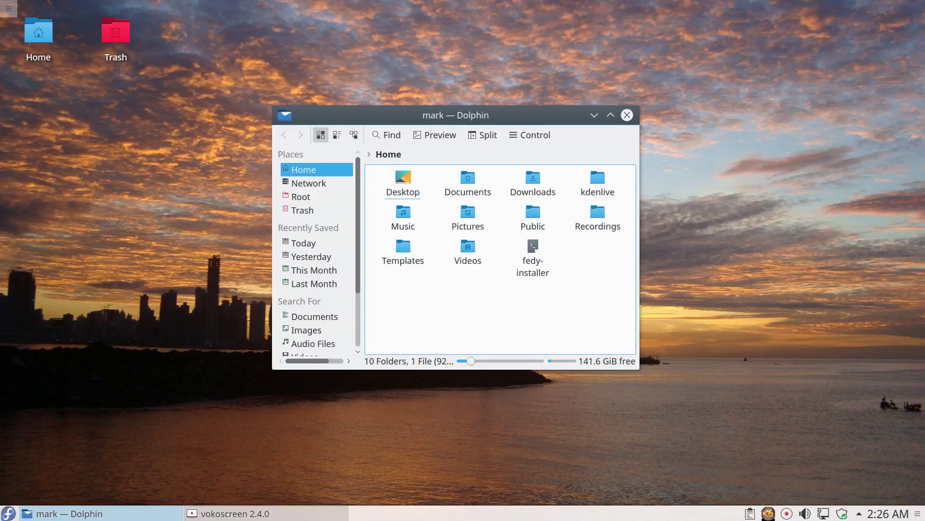
click(8, 514)
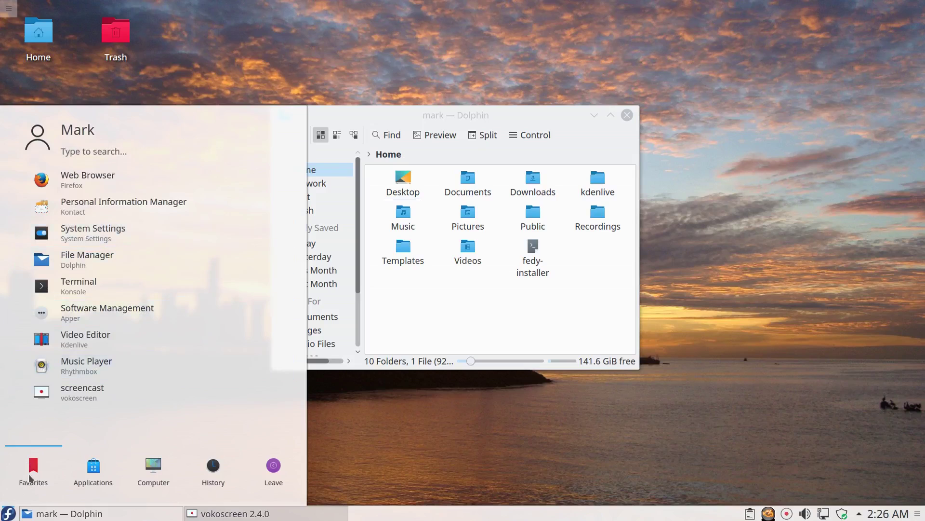
text(se)
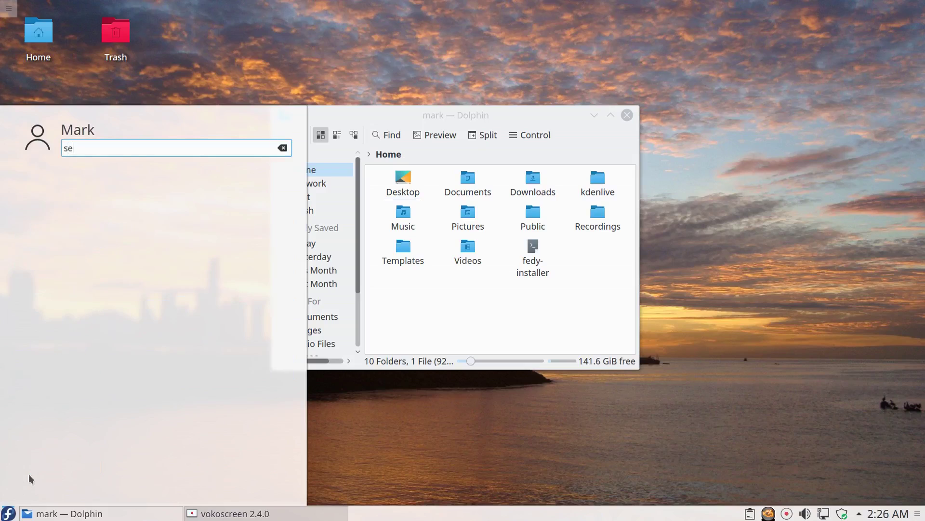
text(tti)
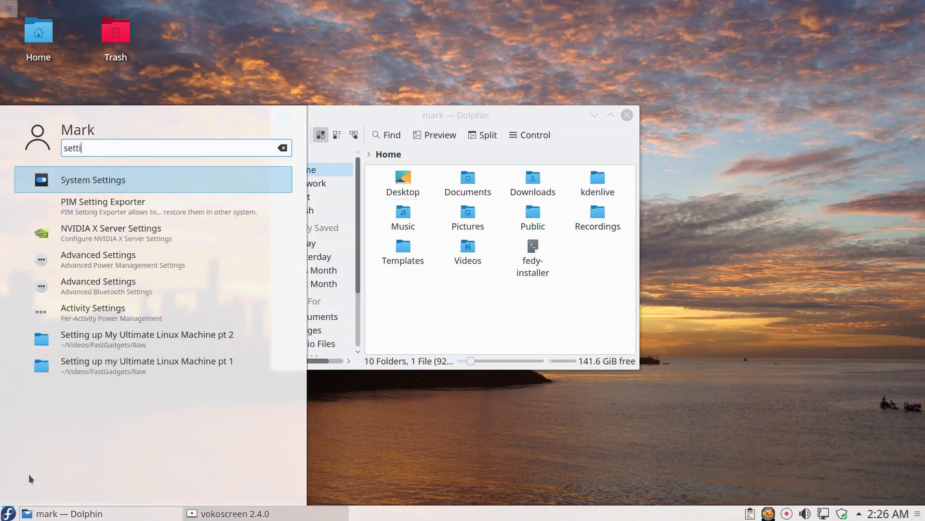
text(ngs)
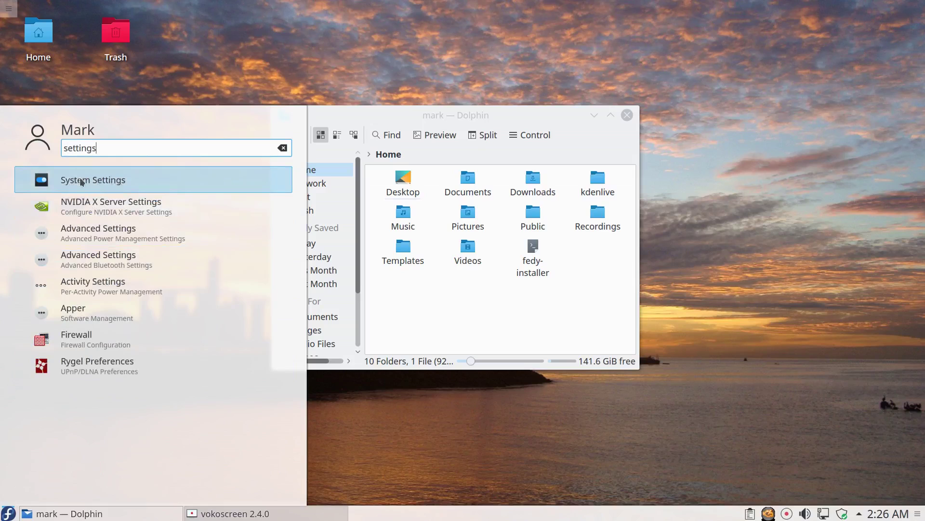
Step: Launch System Settings from search results, move it off the corner and shrink it slightly
click(95, 191)
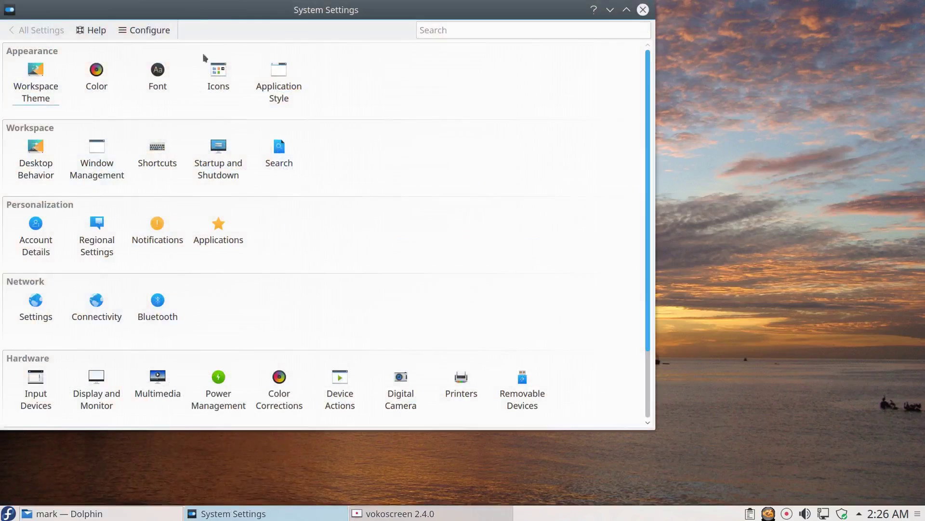
drag(195, 9, 272, 38)
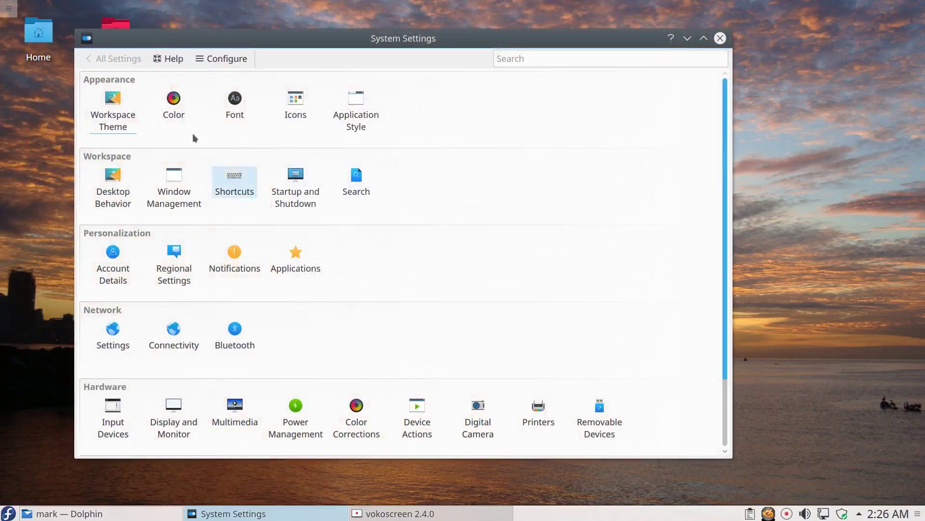
drag(76, 33, 108, 55)
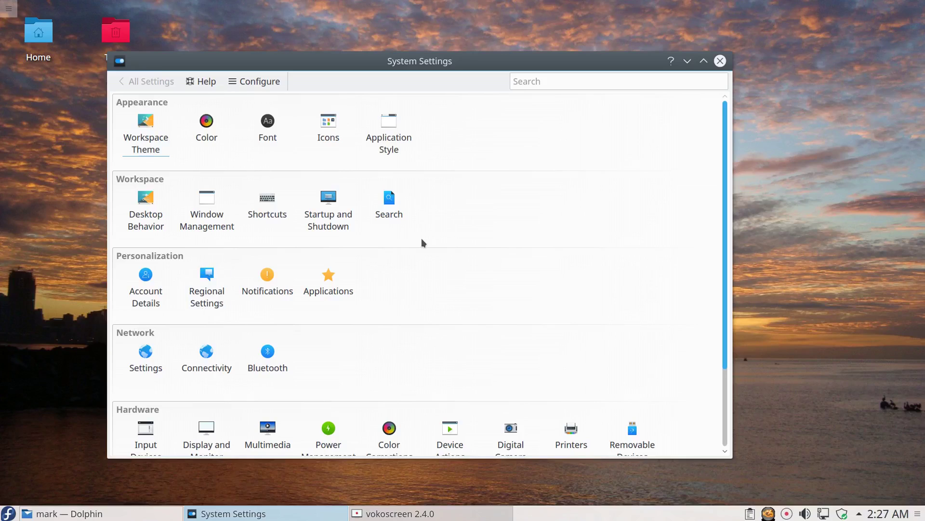
Step: In Fonts, replace the Force fonts DPI value 130 with 125 and apply
click(268, 124)
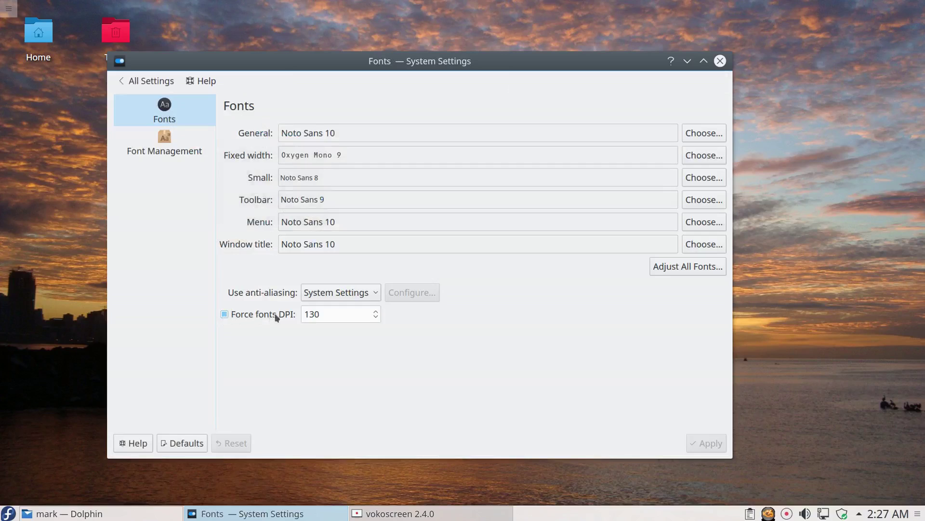
drag(323, 313, 302, 314)
click(326, 312)
double_click(323, 313)
click(323, 313)
drag(323, 315, 295, 314)
text(12)
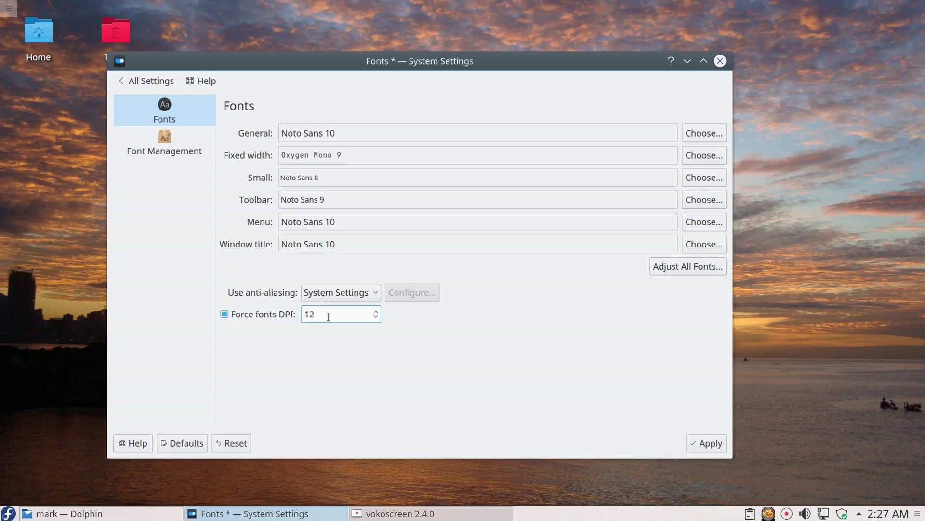
text(5)
click(712, 444)
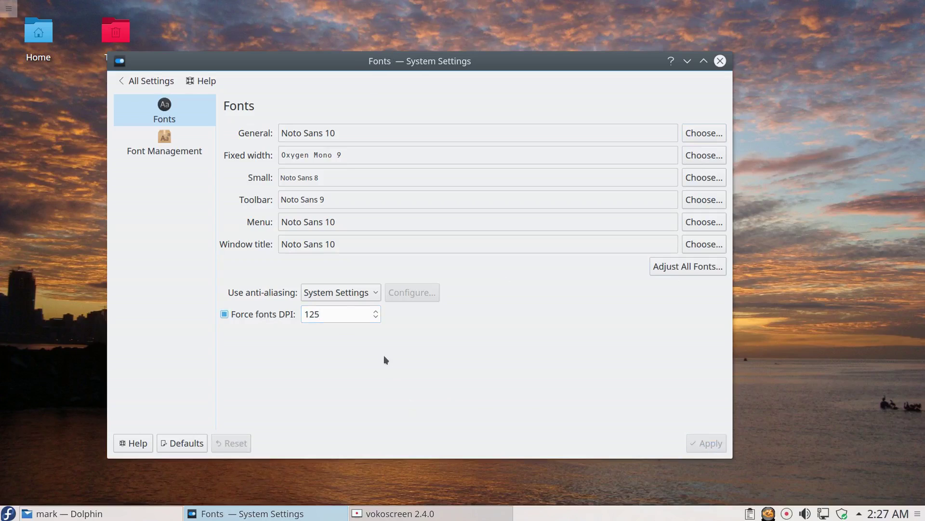
Step: Return to All Settings and open Display and Monitor for the Sony TV
click(149, 81)
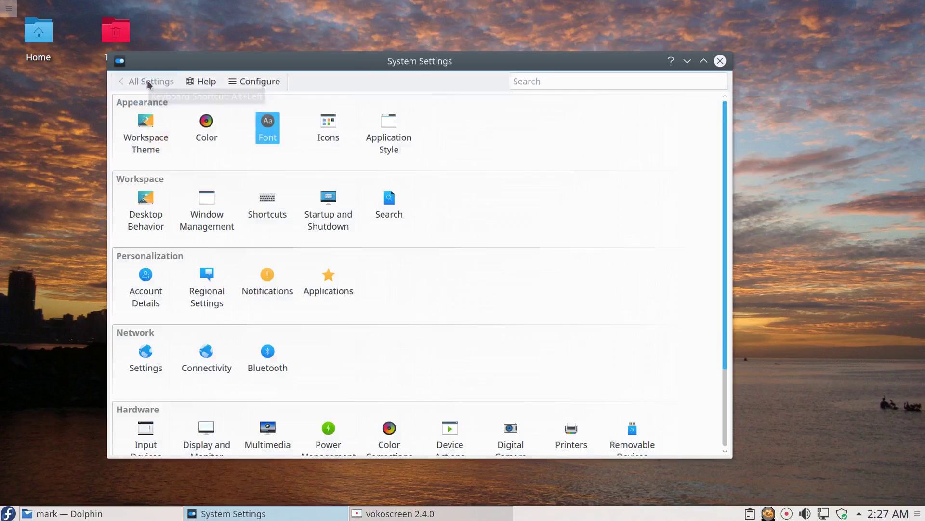
scroll(396, 251, down, 1)
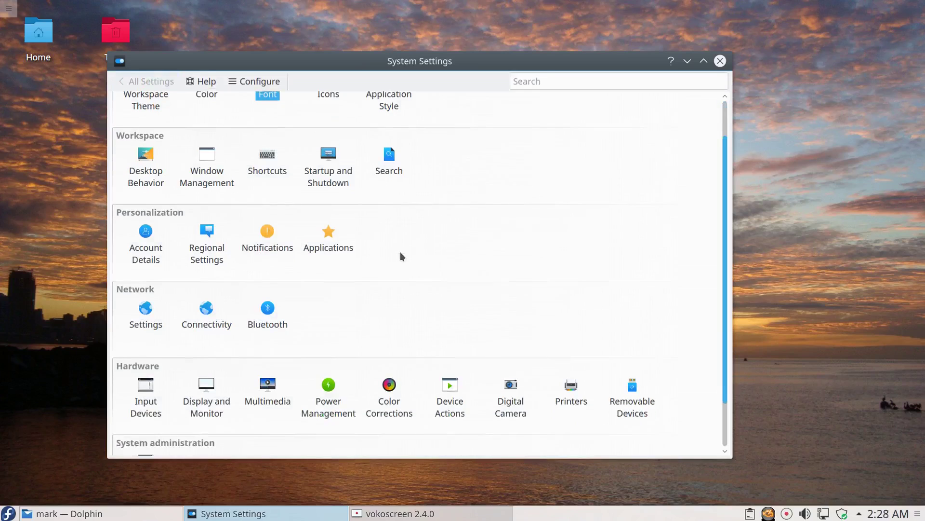
click(209, 402)
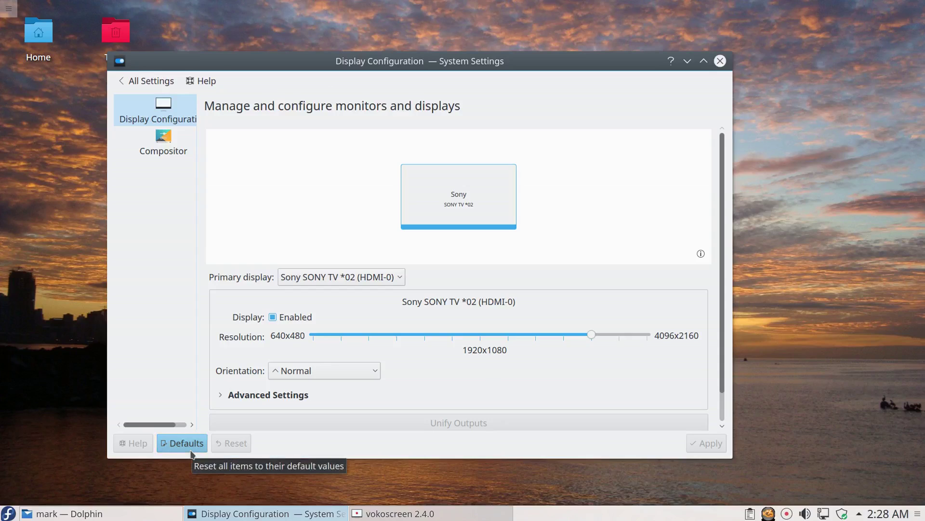
Step: Open the Screen Scaling options from Display Configuration, with the scale at 1.4
click(192, 454)
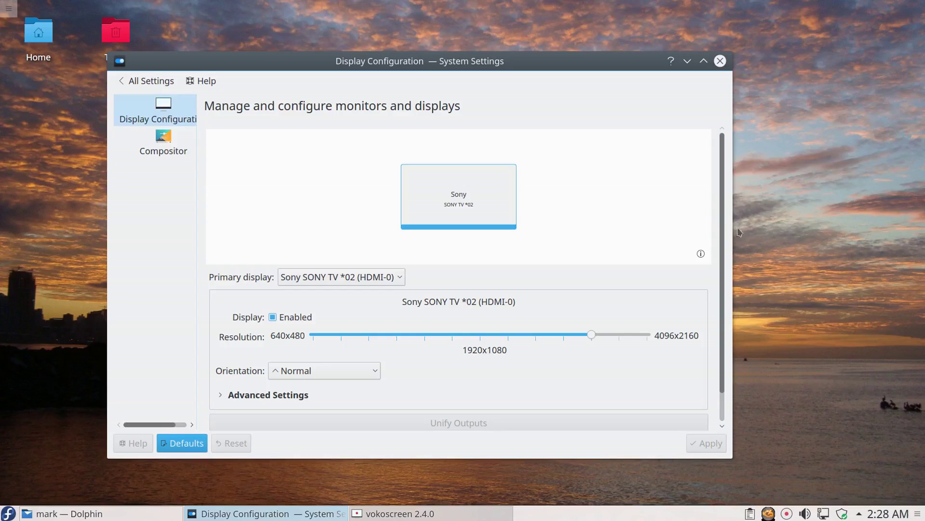
scroll(725, 239, down, 1)
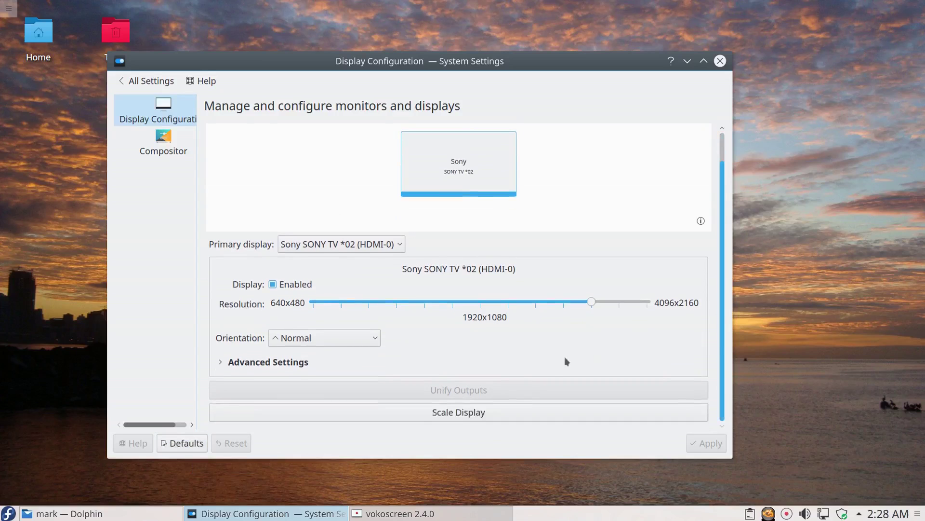
click(449, 416)
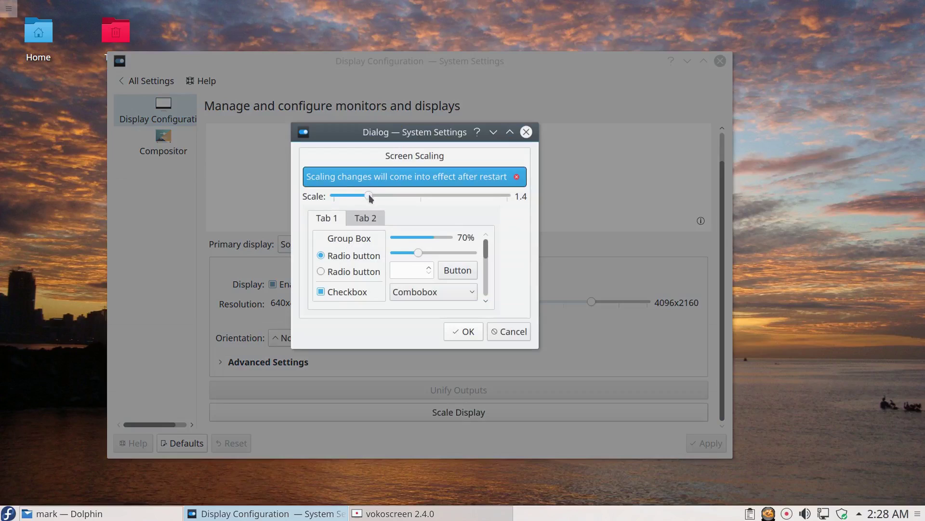
Step: Preview the scale at 1 and 1.2, then push the slider higher
drag(369, 194, 332, 195)
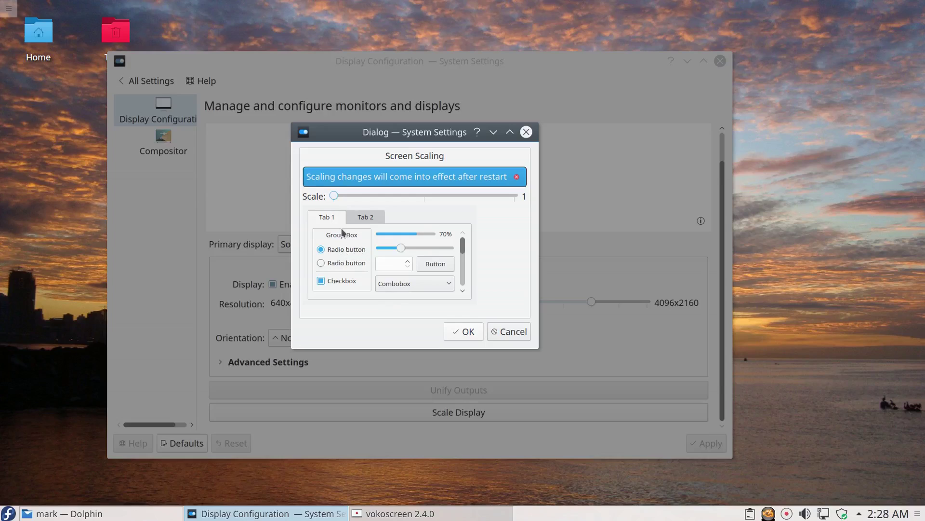
drag(336, 195, 368, 196)
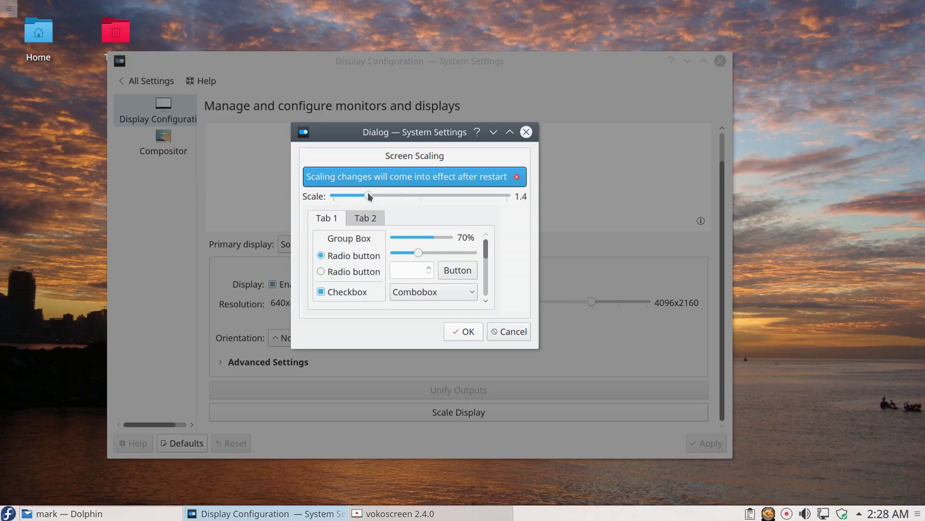
mouse_move(369, 192)
mouse_down()
mouse_move(515, 209)
mouse_move(829, 169)
mouse_move(413, 164)
mouse_move(446, 163)
mouse_up()
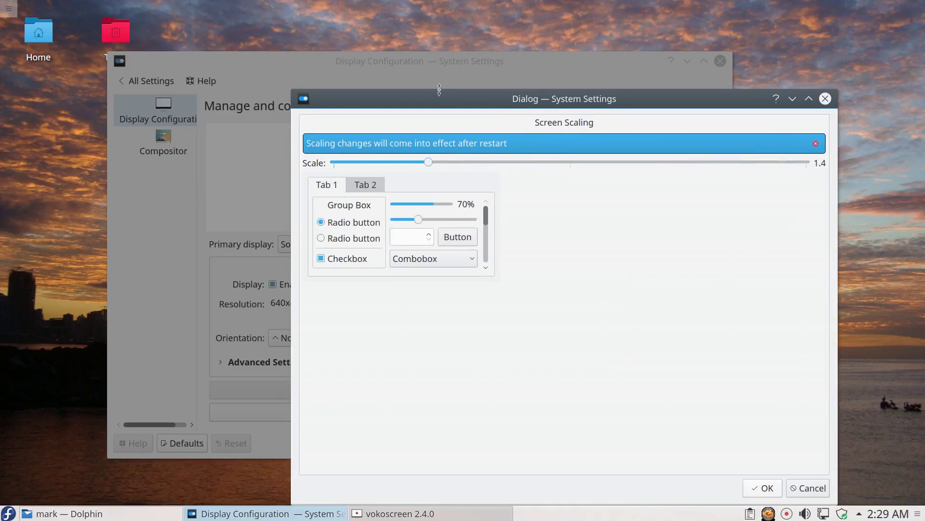
Step: Move the scaling dialog higher, try a larger scale, then cancel without applying
drag(437, 101, 348, 66)
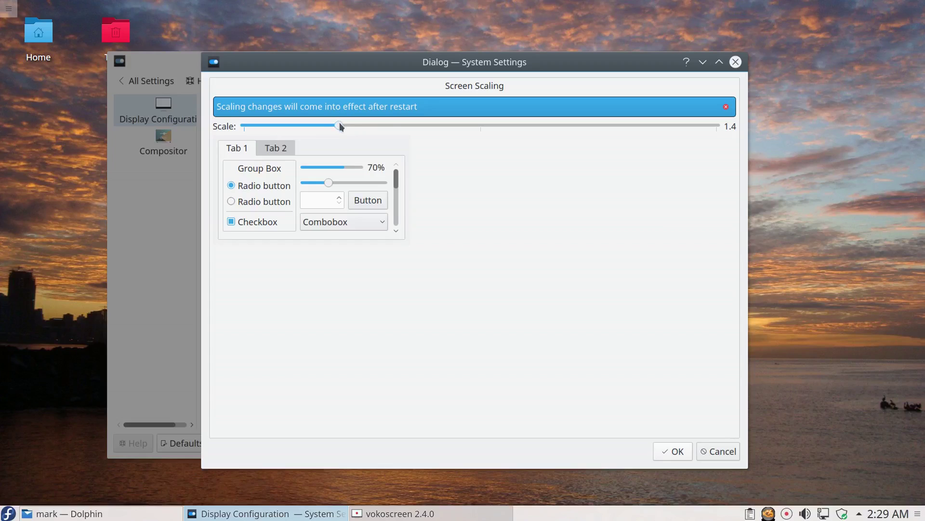
mouse_move(340, 124)
mouse_down()
mouse_move(484, 127)
mouse_move(229, 147)
mouse_move(244, 127)
mouse_move(680, 112)
mouse_move(726, 127)
mouse_move(279, 134)
mouse_move(318, 129)
mouse_up()
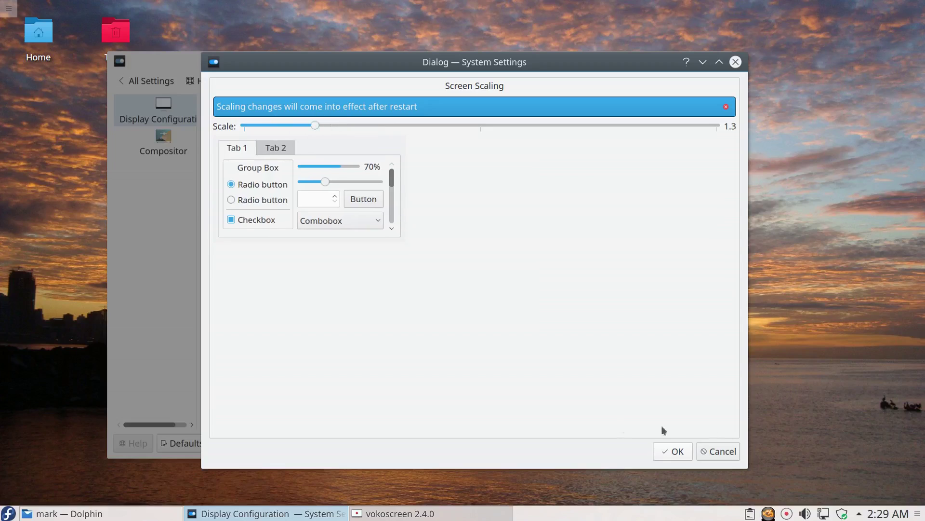
click(726, 454)
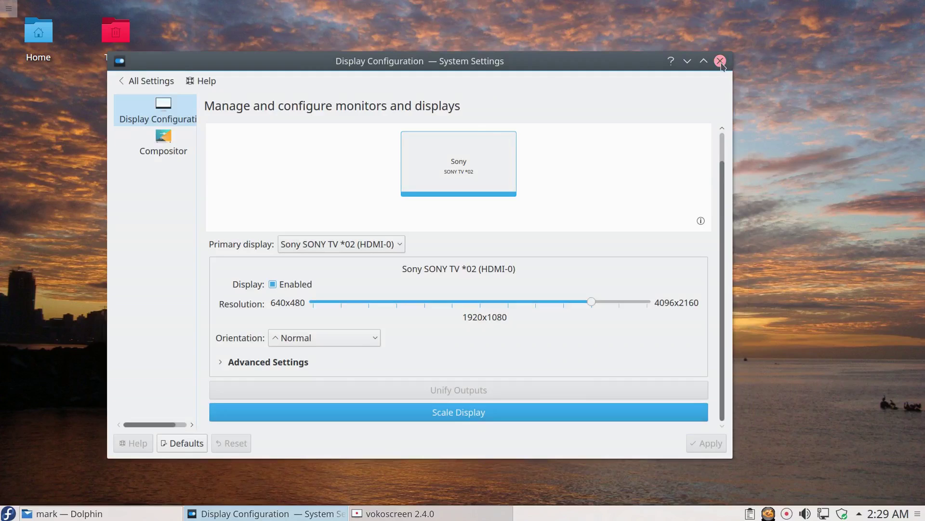
Step: Close the System Settings window and the Dolphin file manager window
click(721, 62)
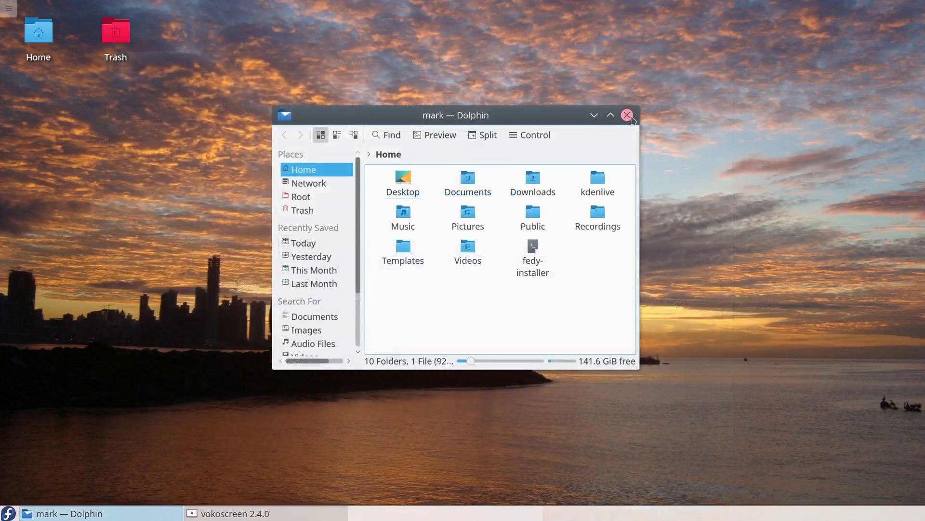
click(628, 115)
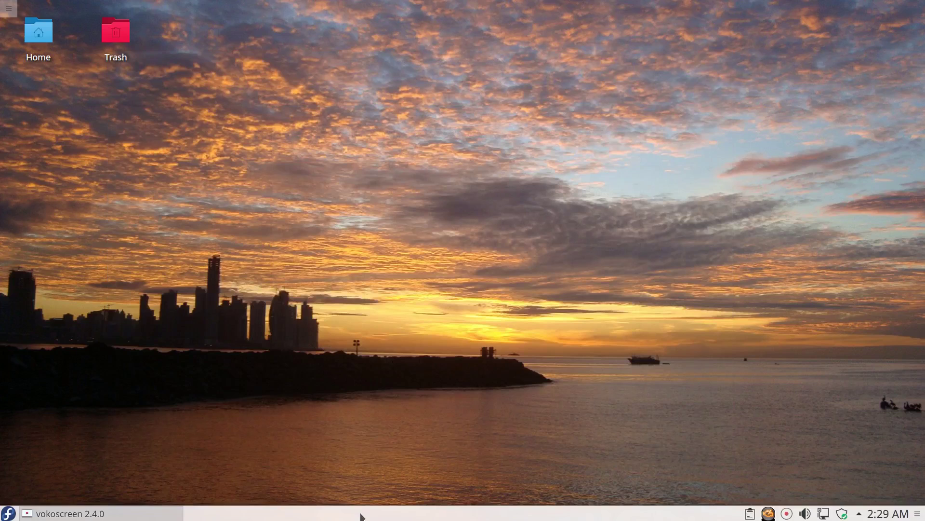
Step: Edit the bottom panel from the taskbar menu, drag its height shorter, and finish editing
right_click(218, 517)
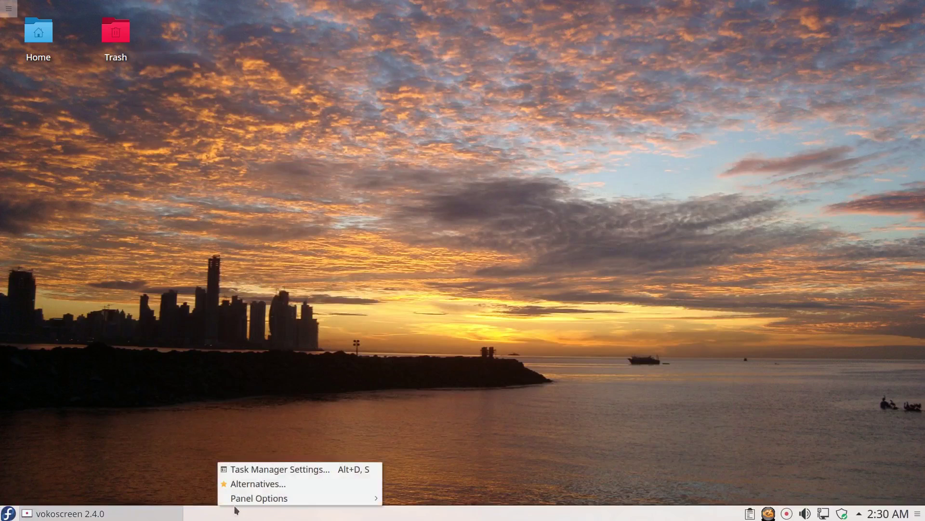
mouse_move(259, 499)
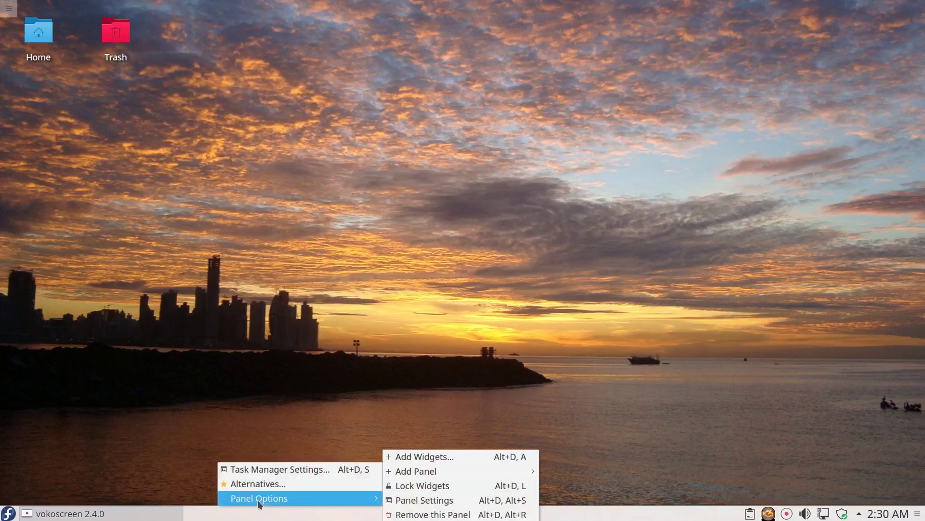
click(438, 500)
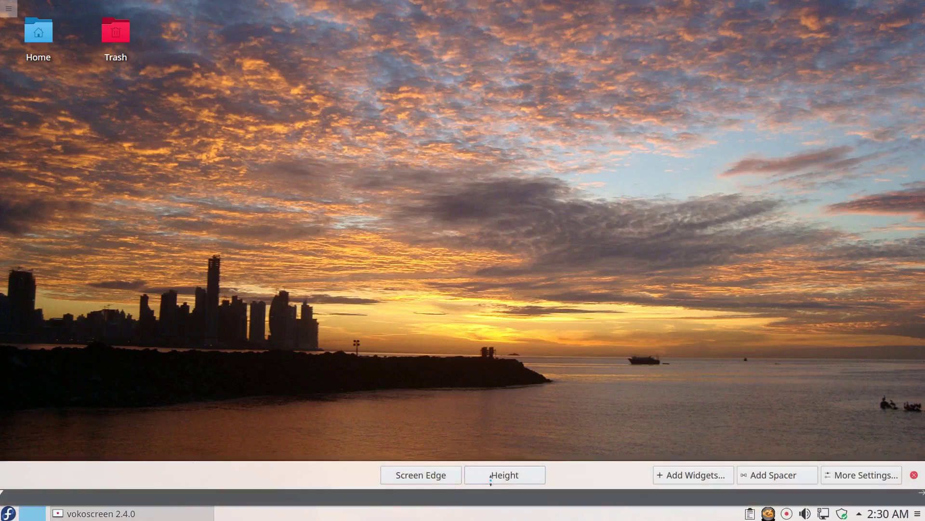
click(505, 474)
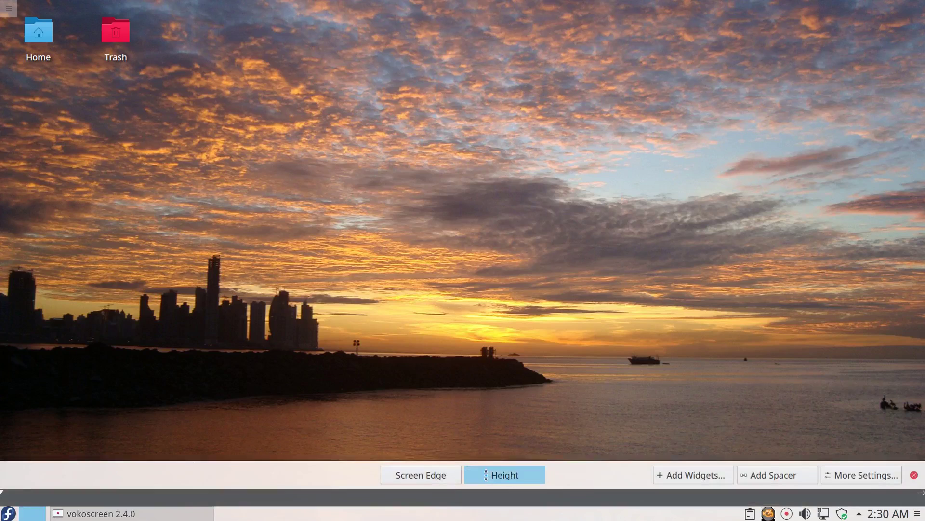
drag(485, 475, 485, 481)
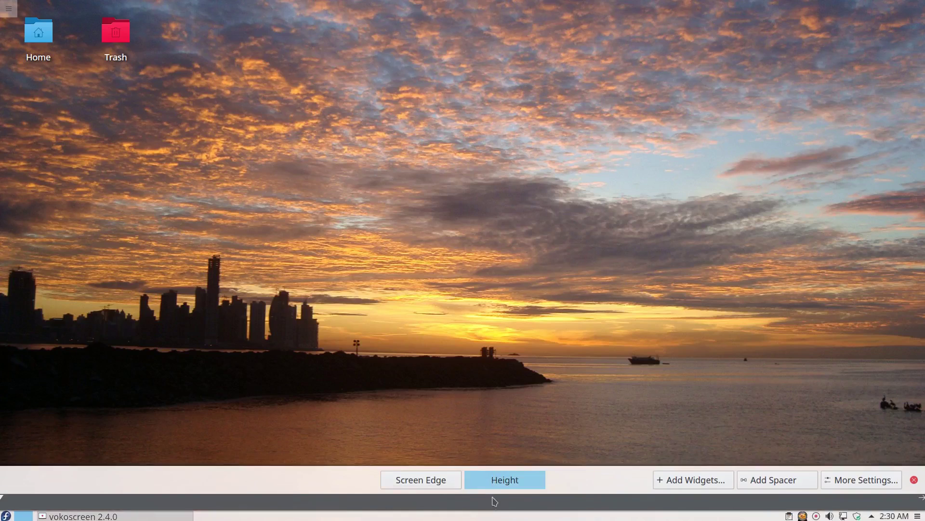
click(333, 427)
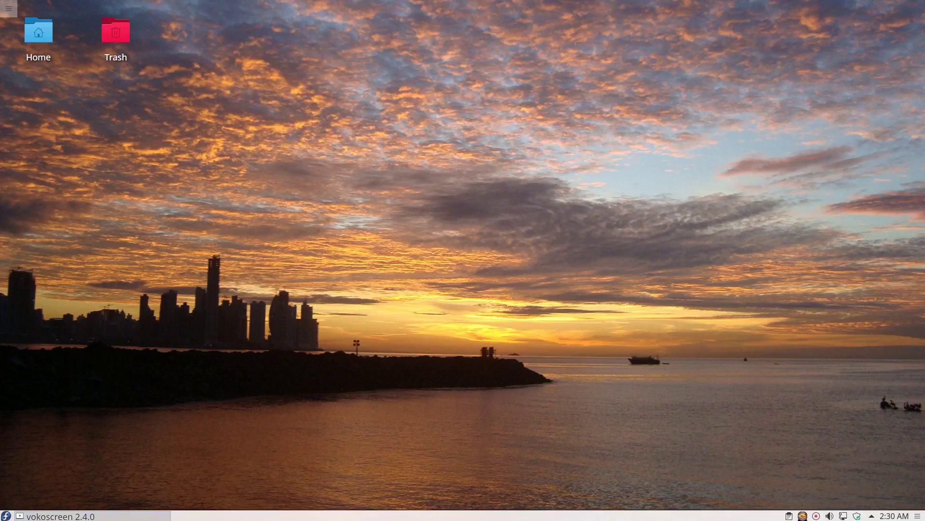
Step: Edit the bottom panel again, drag it much taller, then settle on a moderate height
right_click(303, 516)
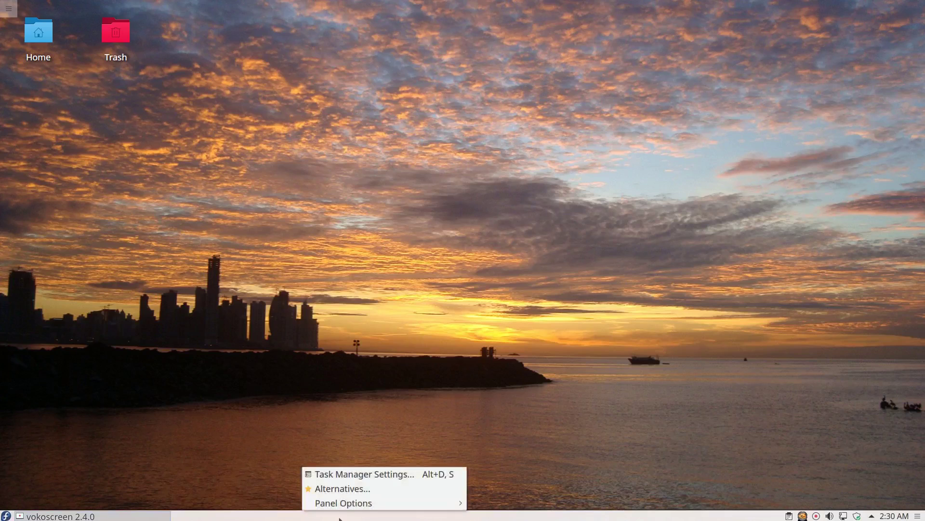
mouse_move(345, 503)
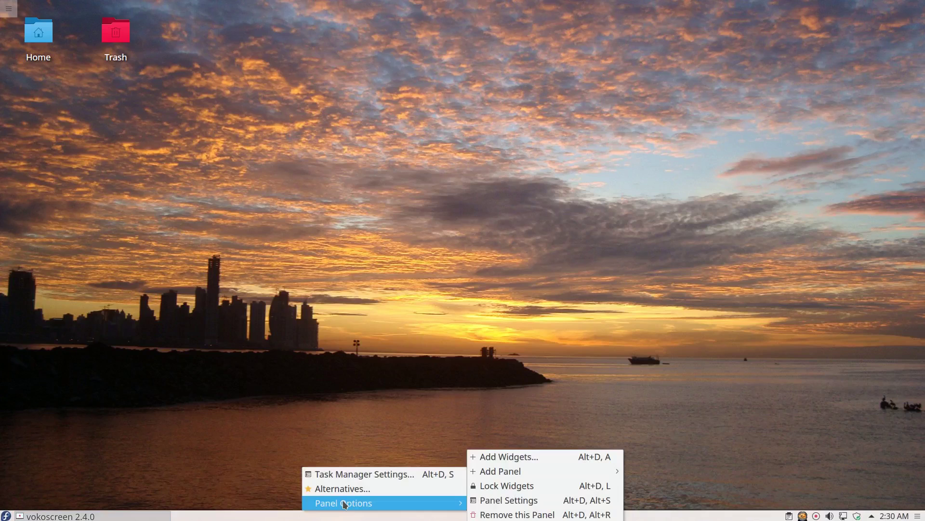
click(510, 506)
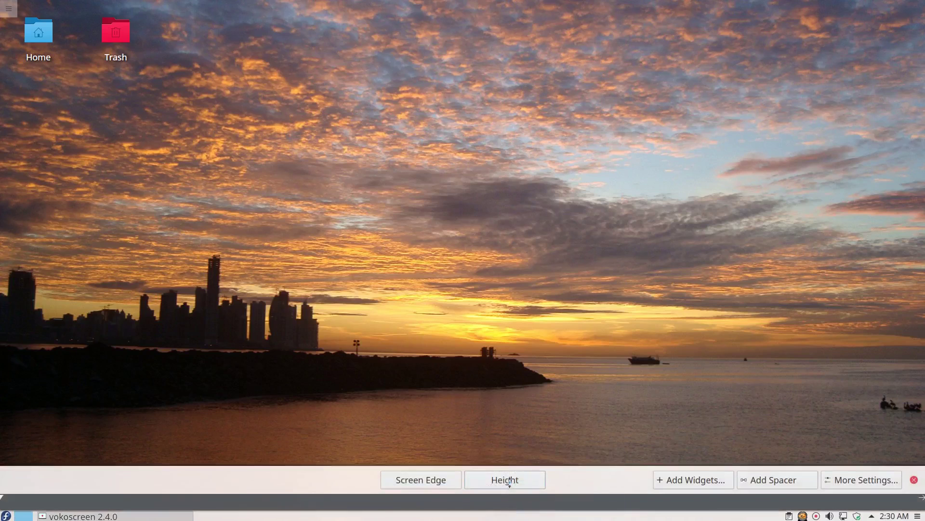
drag(509, 482, 485, 351)
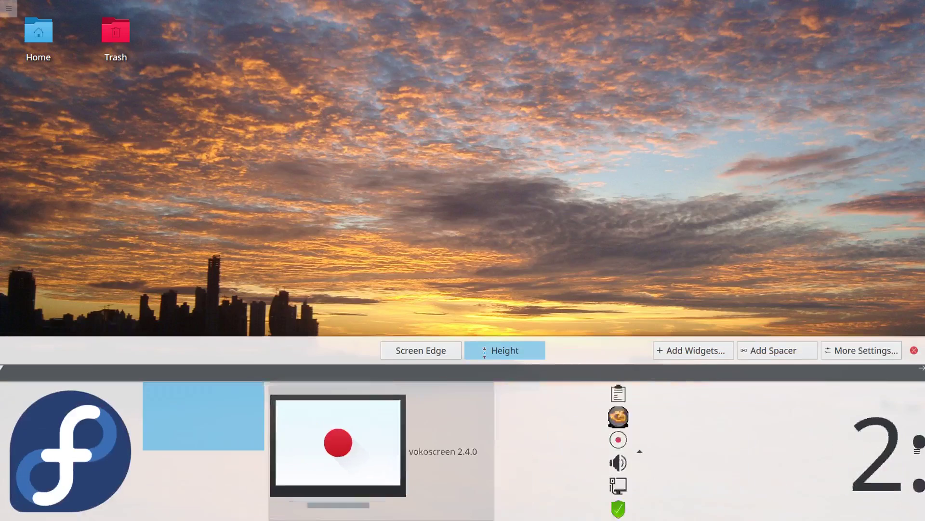
drag(485, 350, 478, 472)
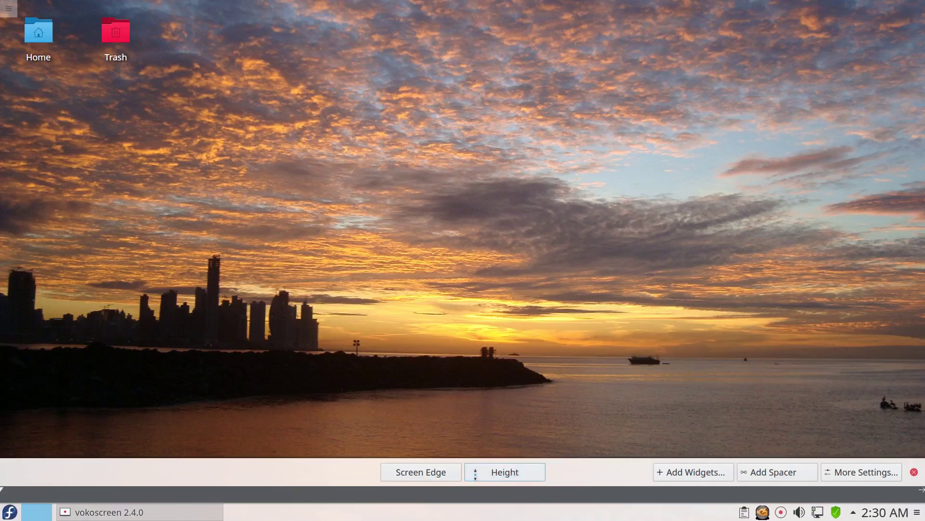
click(451, 280)
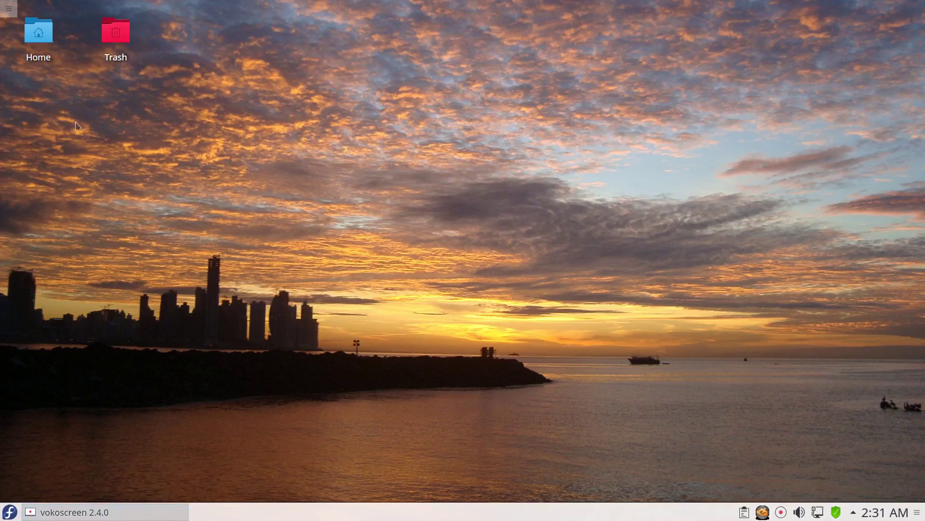
click(51, 44)
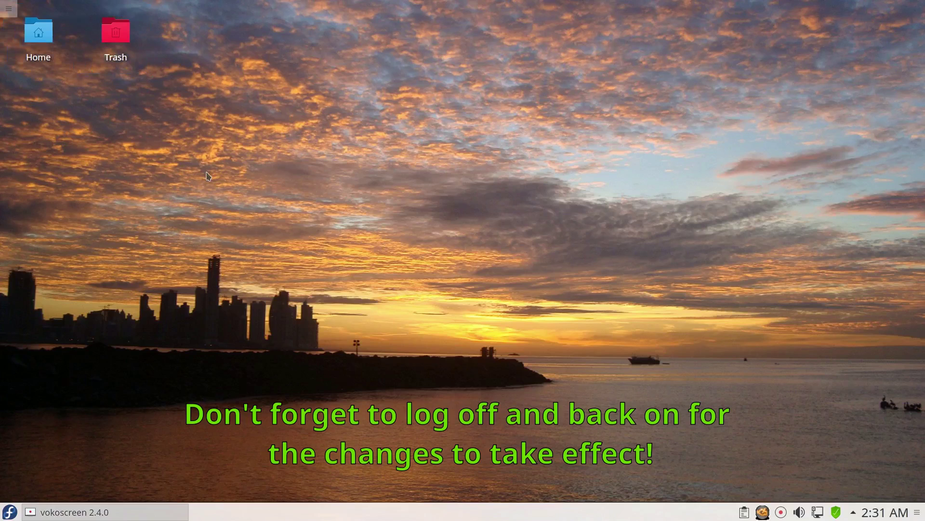
click(10, 512)
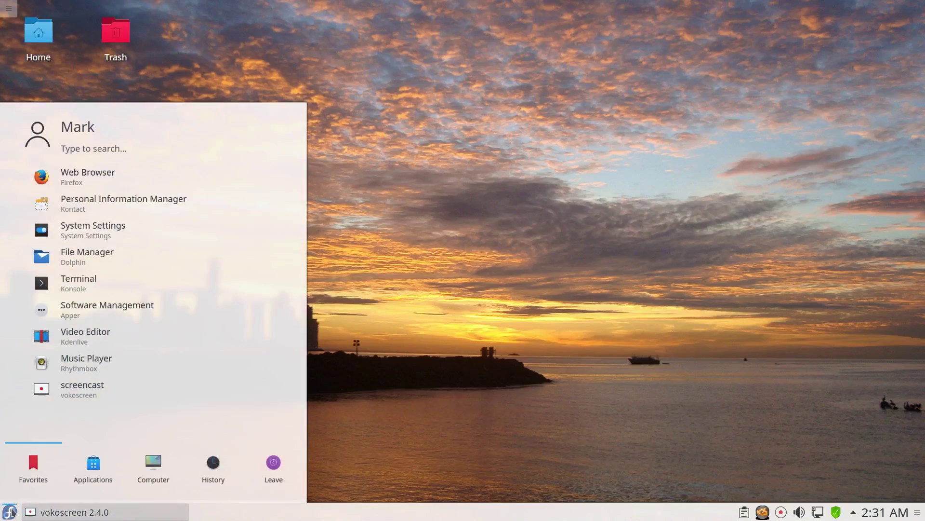
click(87, 282)
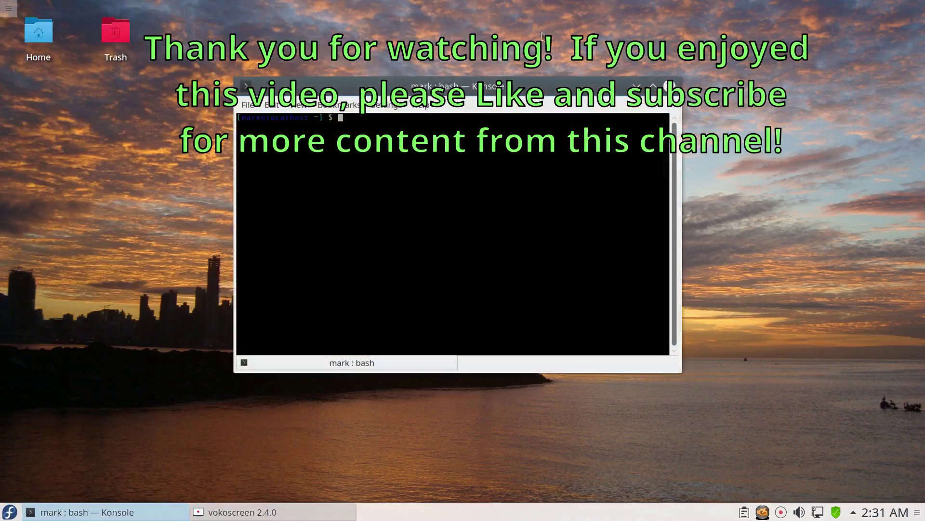
click(665, 86)
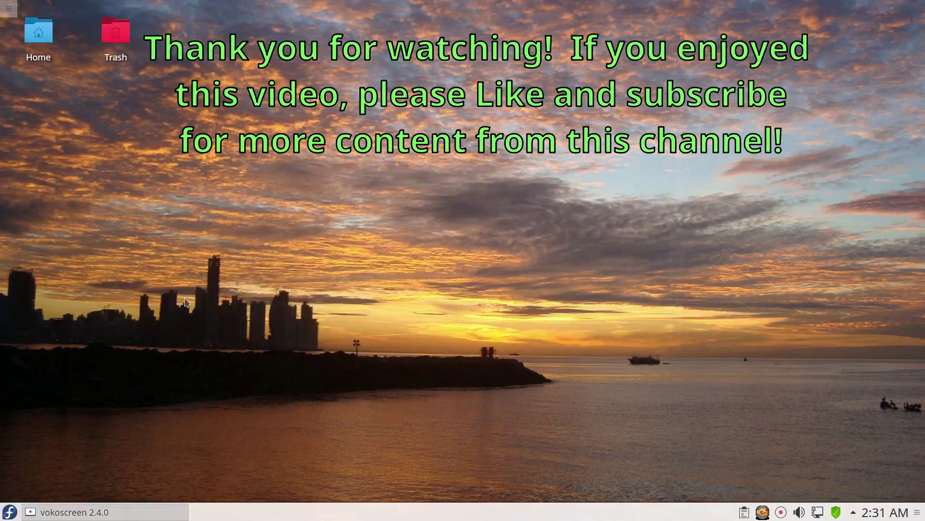